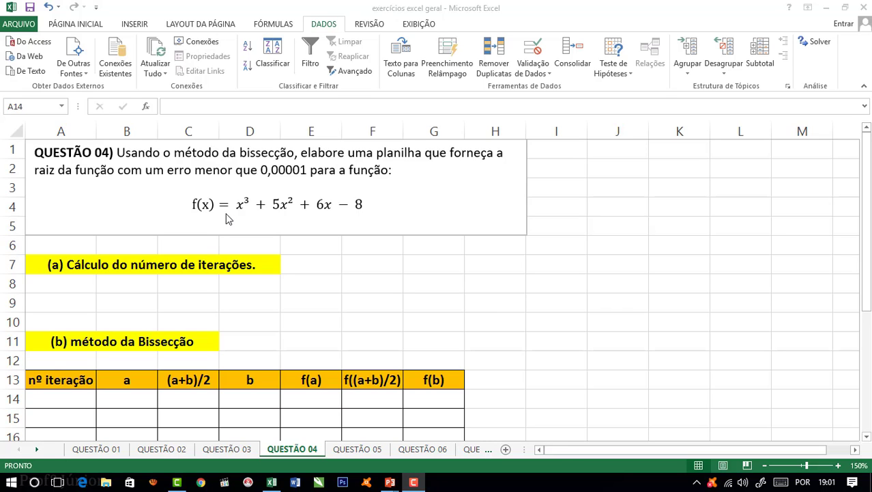
- Color the words "método da bissecção" red in the question text
left_click(246, 206)
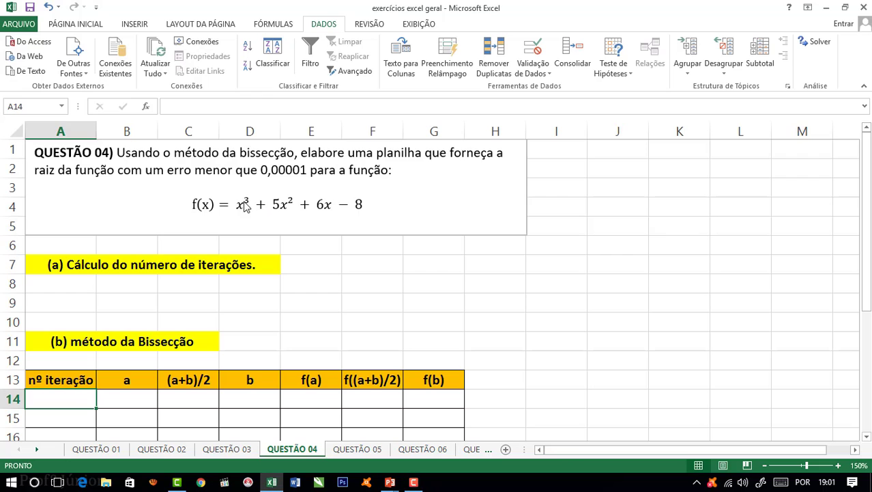
left_click(243, 204)
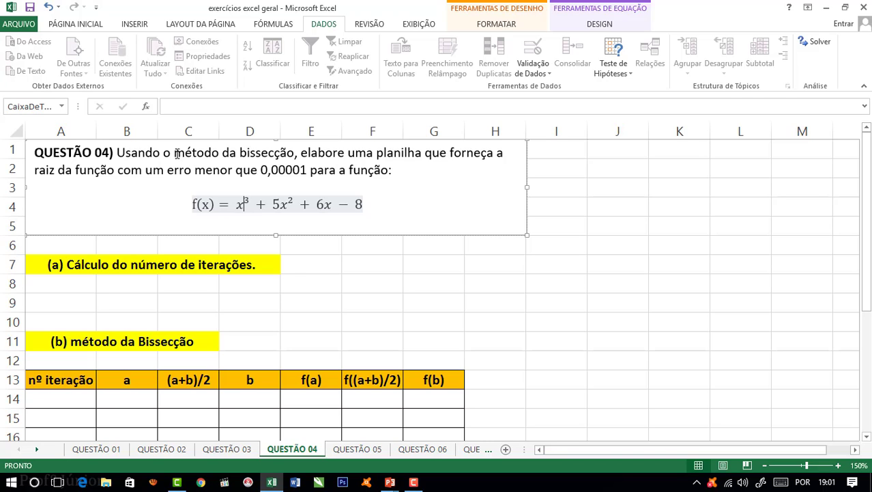
left_click_drag(175, 153, 282, 155)
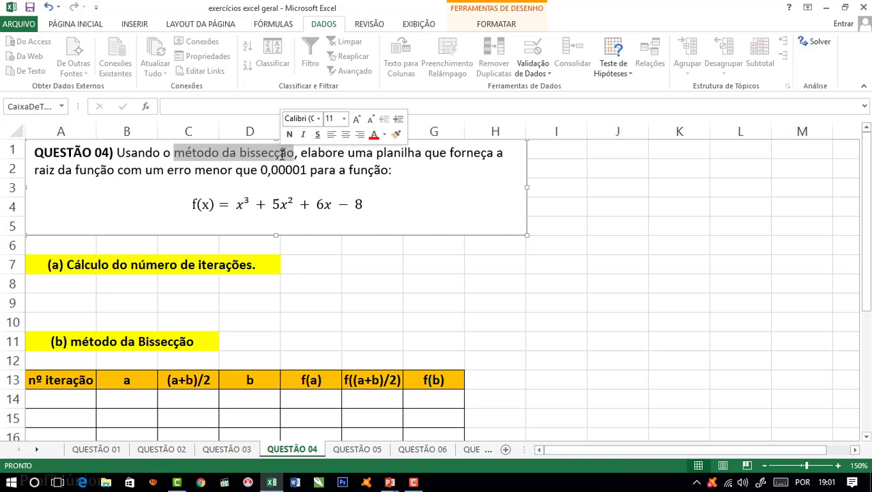
left_click(72, 24)
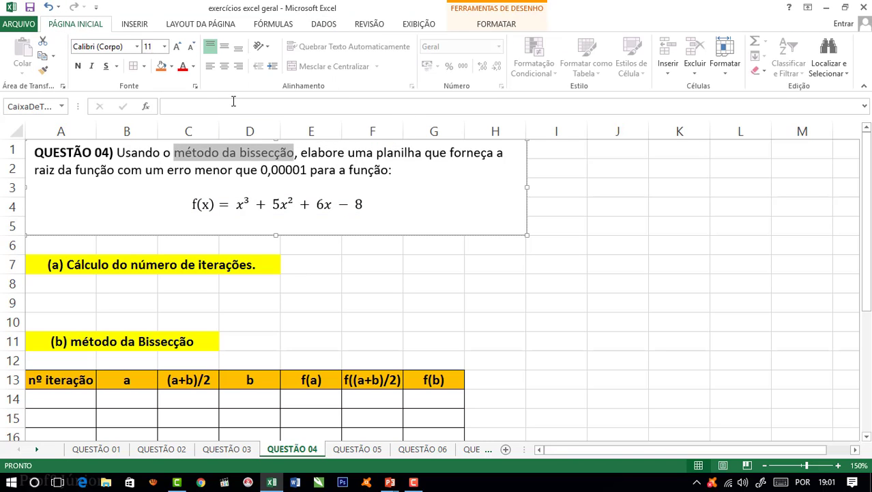
left_click(182, 66)
left_click(358, 225)
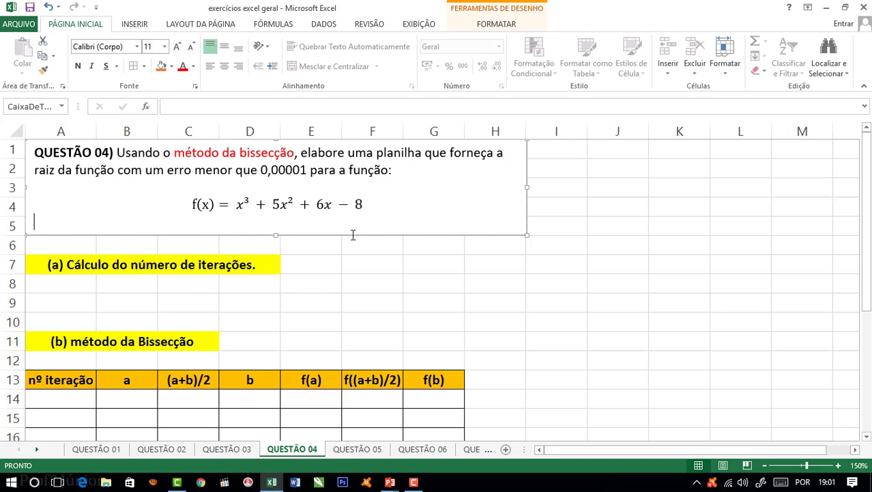
left_click(355, 266)
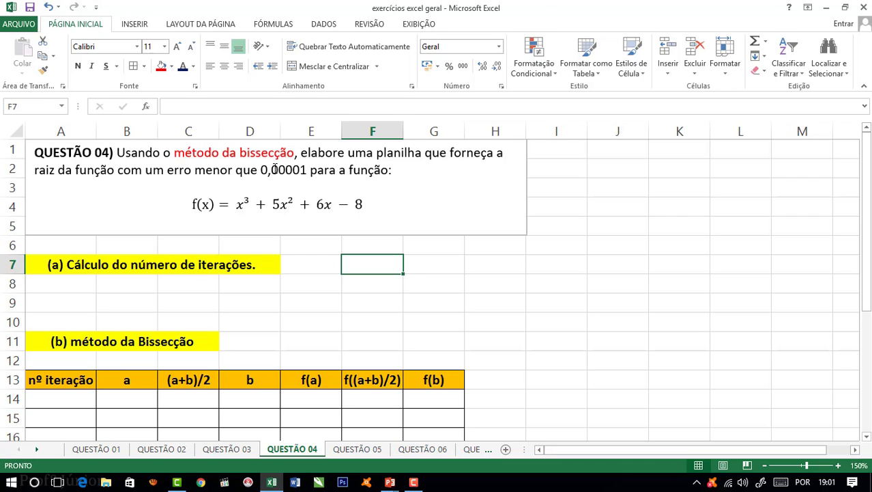
left_click(275, 171)
key("Right")
key("Right")
key("Right")
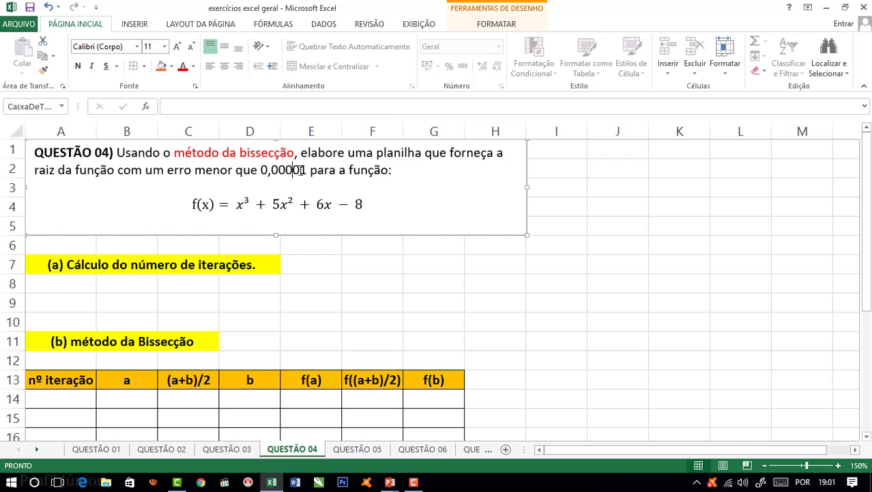
- Color each x in the equation f(x) = x³ + 5x² + 6x − 8 red
left_click_drag(366, 205, 248, 210)
left_click(243, 206)
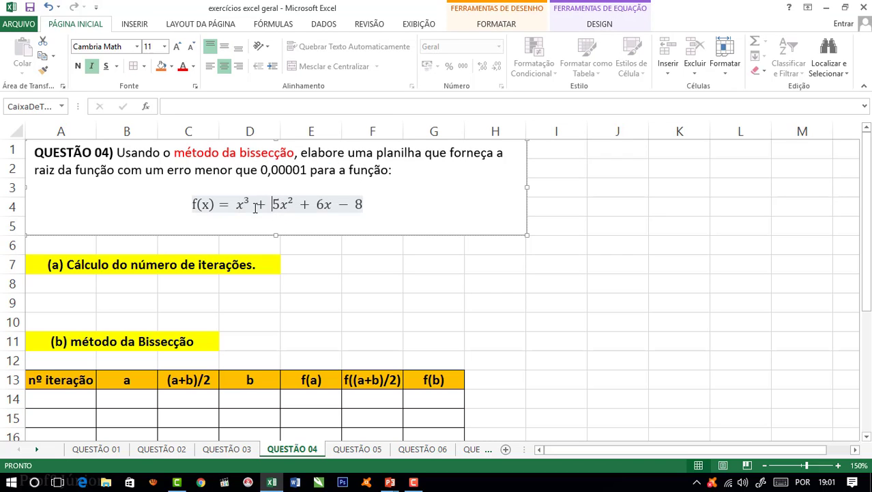
double_click(244, 206)
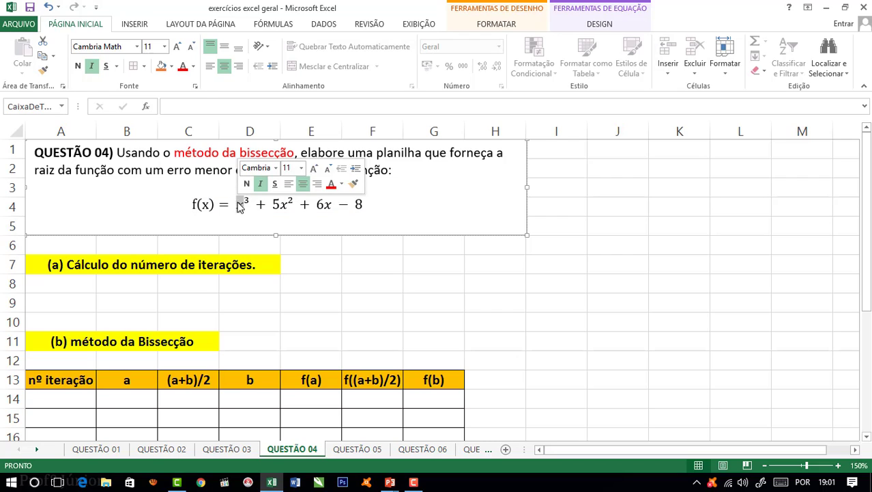
left_click(183, 66)
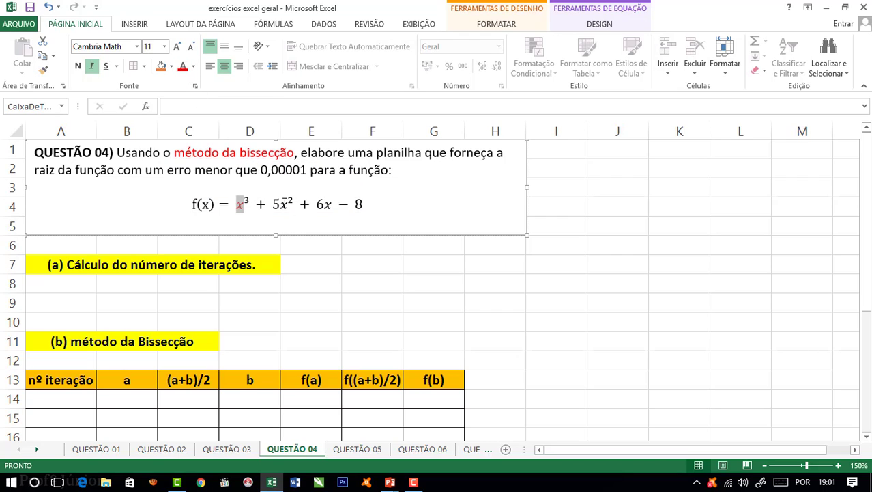
double_click(282, 204)
left_click(183, 66)
double_click(327, 204)
left_click(183, 66)
left_click_drag(217, 204, 180, 202)
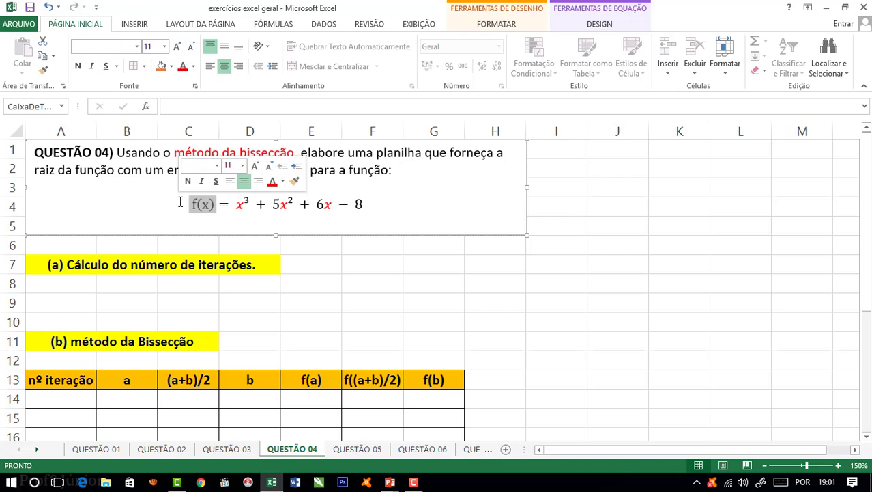
left_click(252, 204)
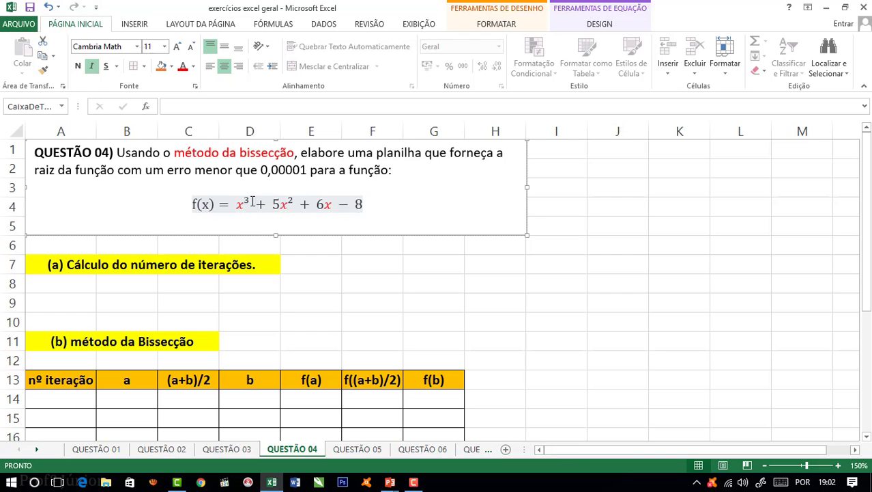
- Color the whole error value 0,00001 in the question text red
left_click_drag(308, 170, 271, 170)
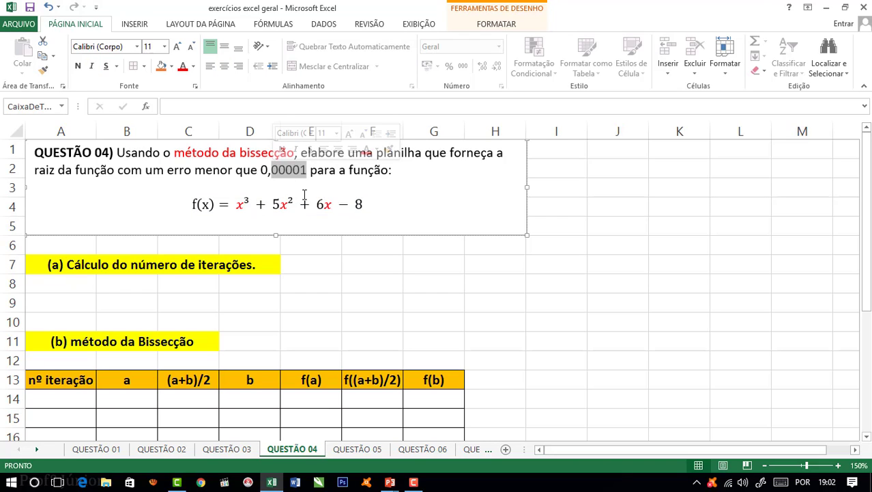
left_click(182, 66)
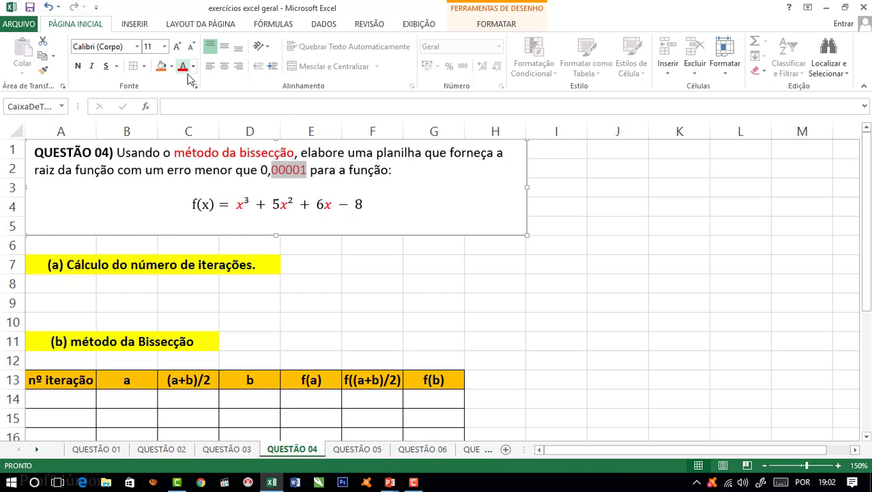
left_click_drag(260, 171, 307, 170)
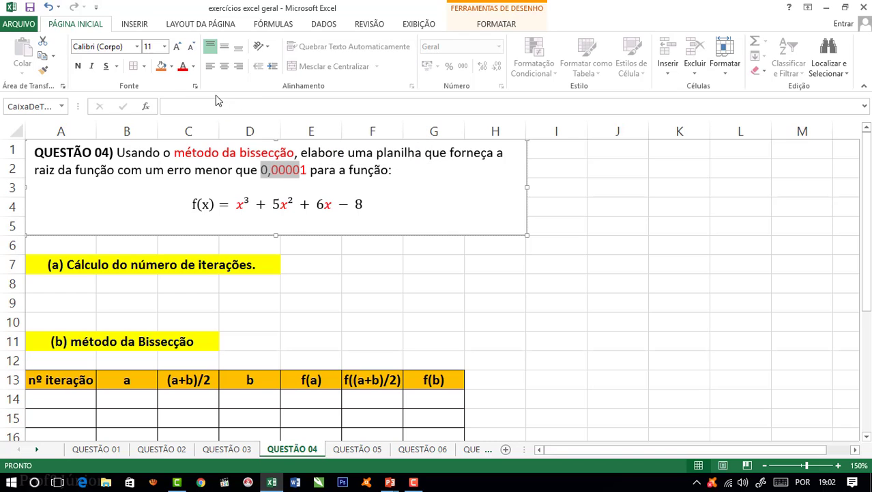
left_click(183, 67)
left_click(272, 250)
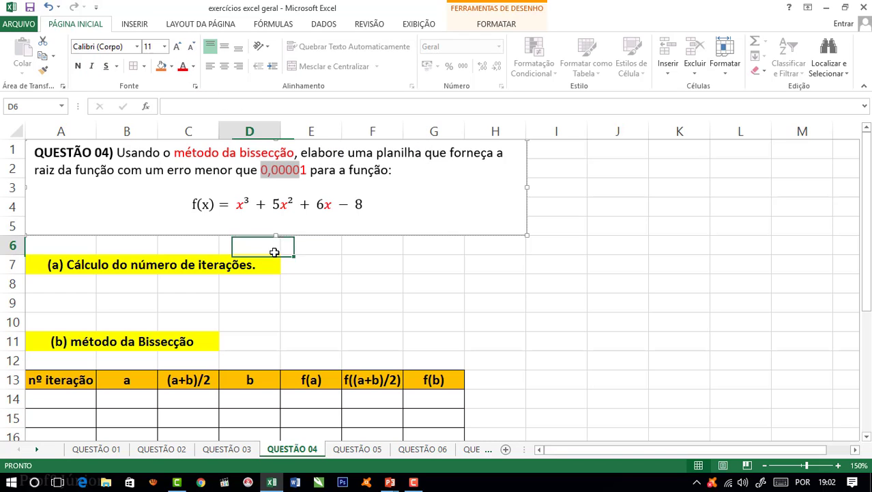
left_click(326, 279)
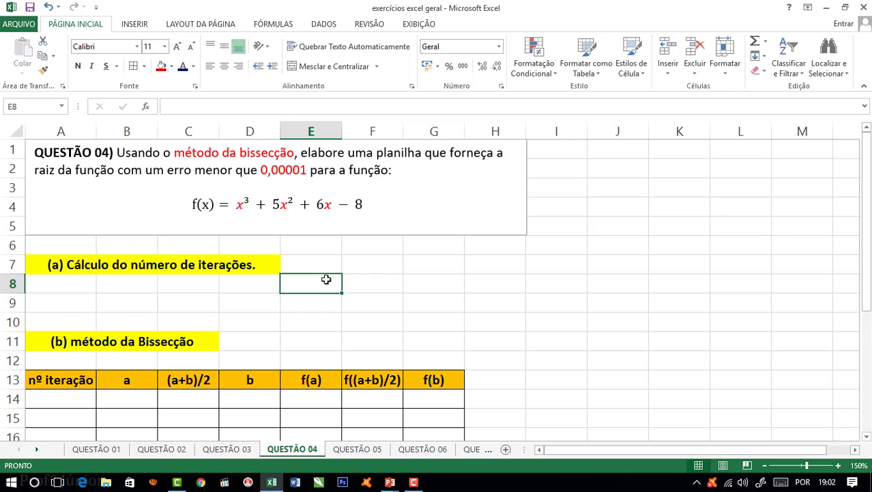
- Enter the header X in I1 and the values 0, 1, 2 and 3 in I2 to I5
left_click(560, 155)
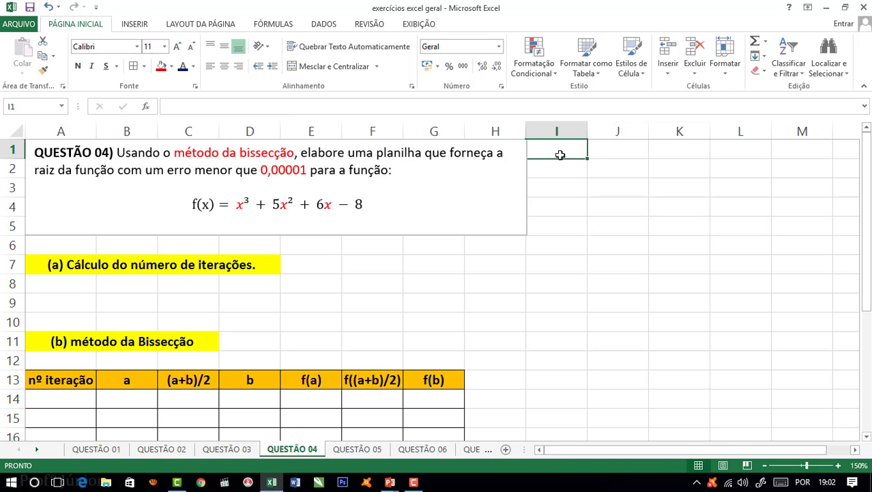
type("X")
key("Return")
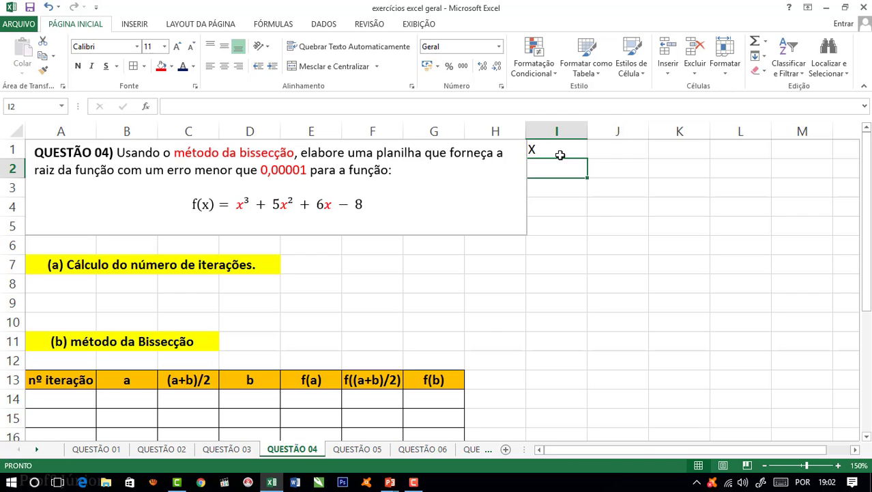
type("0")
key("Return")
type("1")
key("Return")
type("2")
key("Return")
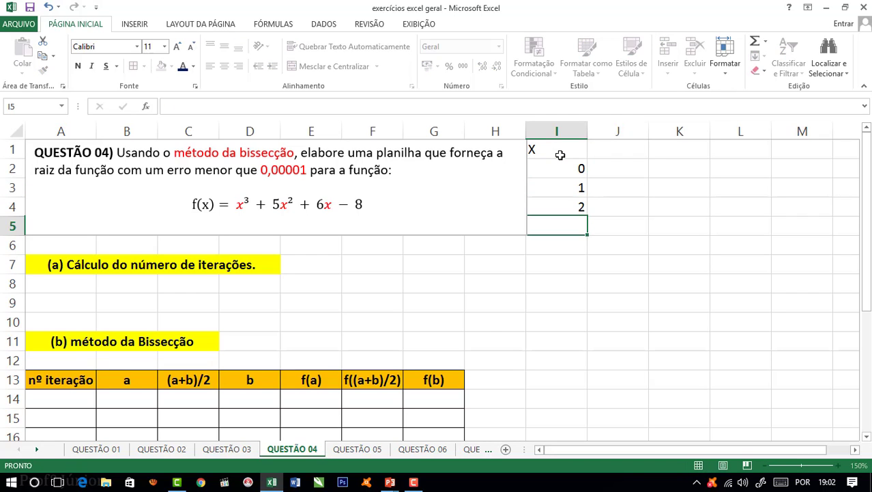
type("3")
key("Return")
- Enter the header Y in J1, beside the X header
key("Up")
key("Up")
key("Up")
key("Up")
key("Right")
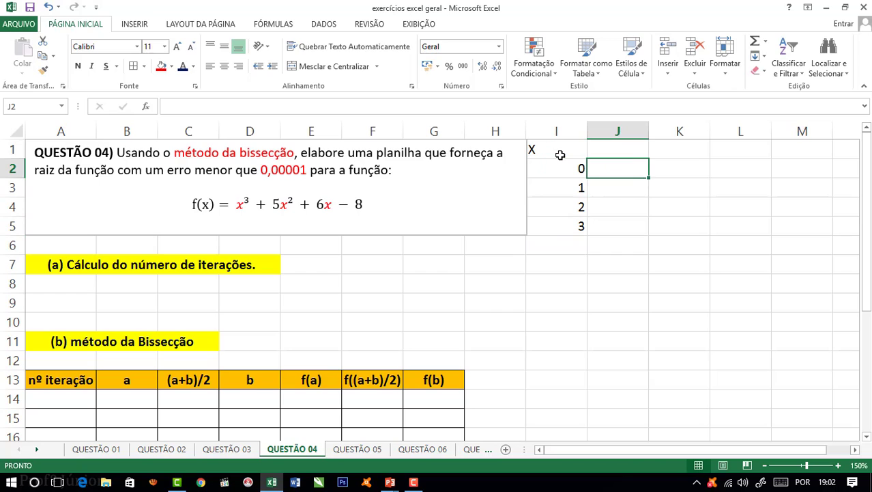
key("Up")
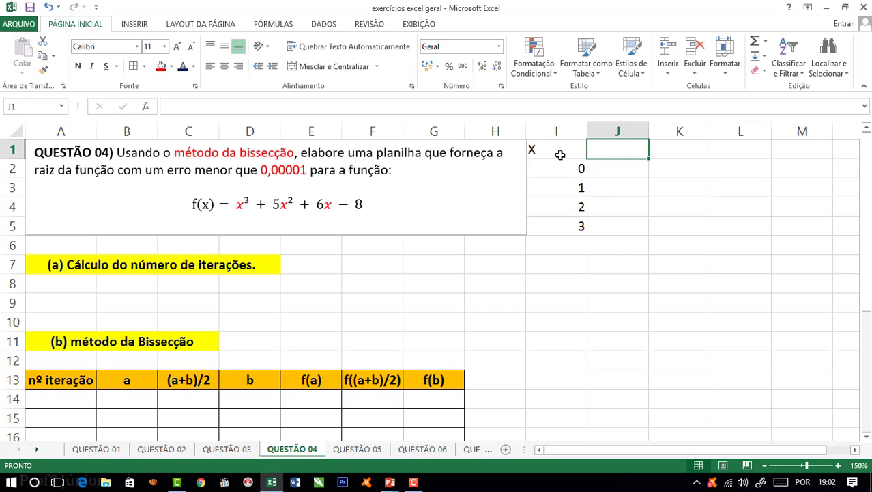
type("Y")
key("Return")
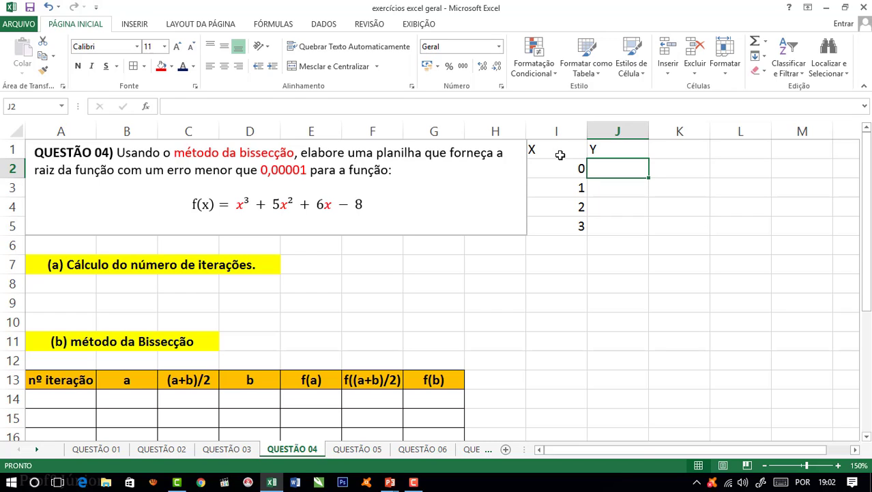
- Enter the formula =I2^3+5*I2^2+6*I2-8 in J2 and fill it down to J5
type("=")
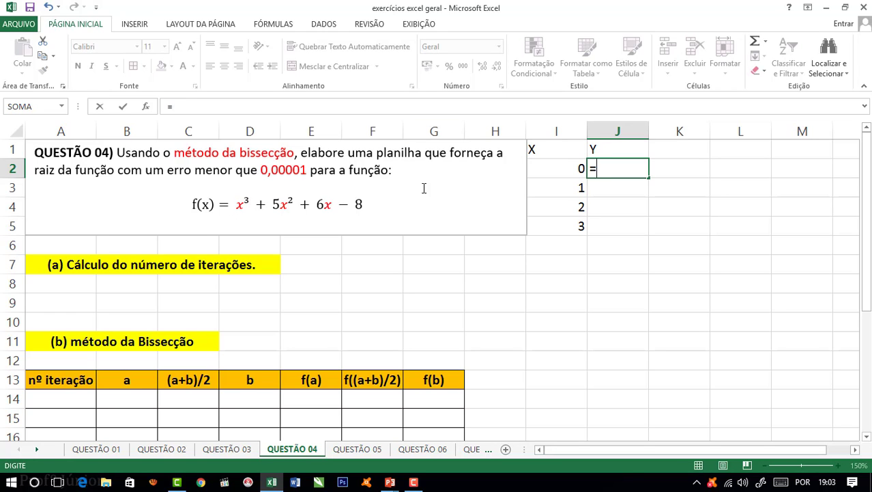
left_click(574, 167)
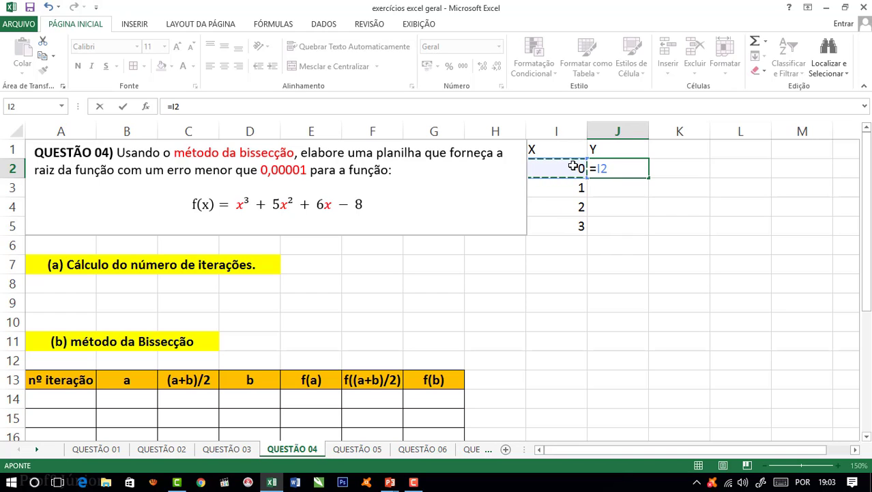
left_click(624, 169)
type("^3")
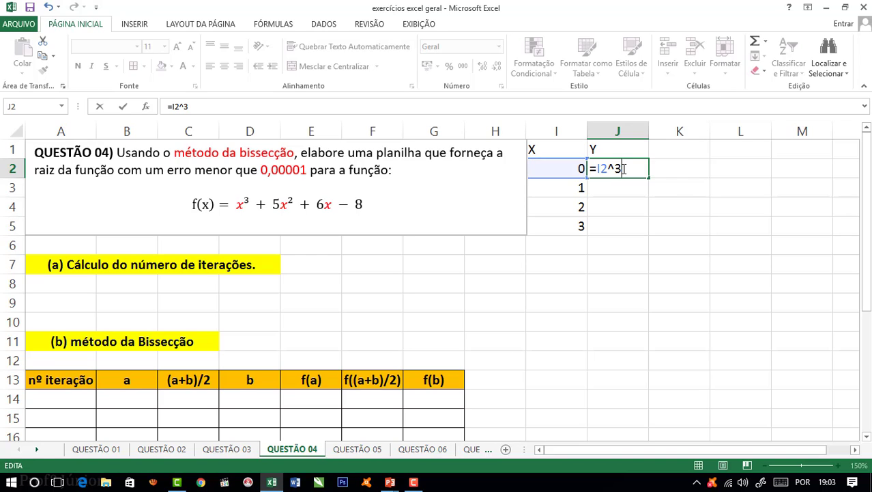
type("+5*")
left_click(550, 169)
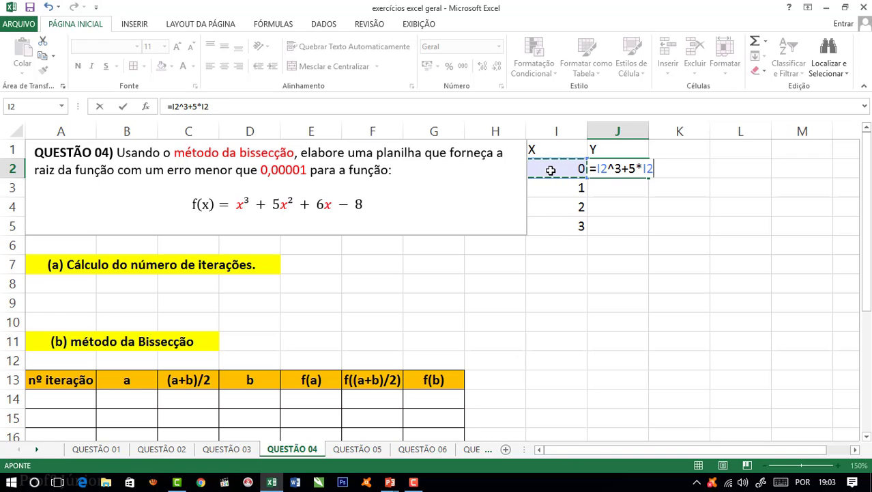
type("^2")
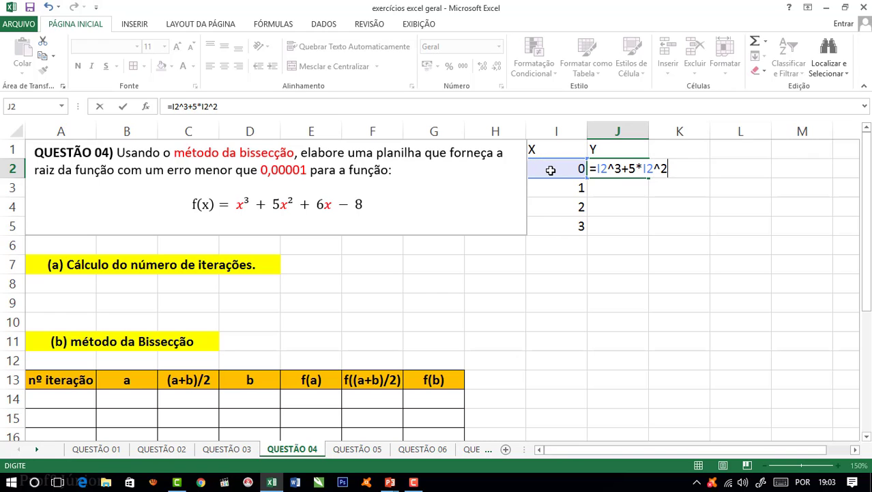
type("+6*")
left_click(570, 174)
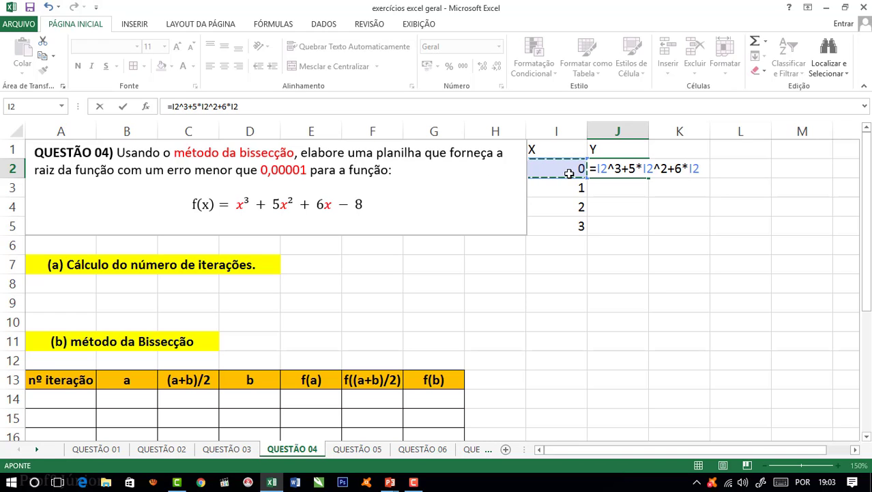
type("-8")
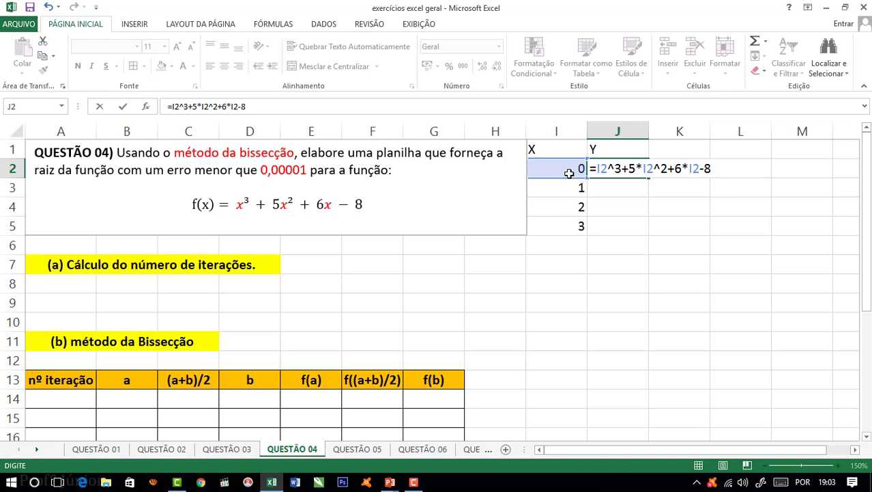
key("Return")
key("Up")
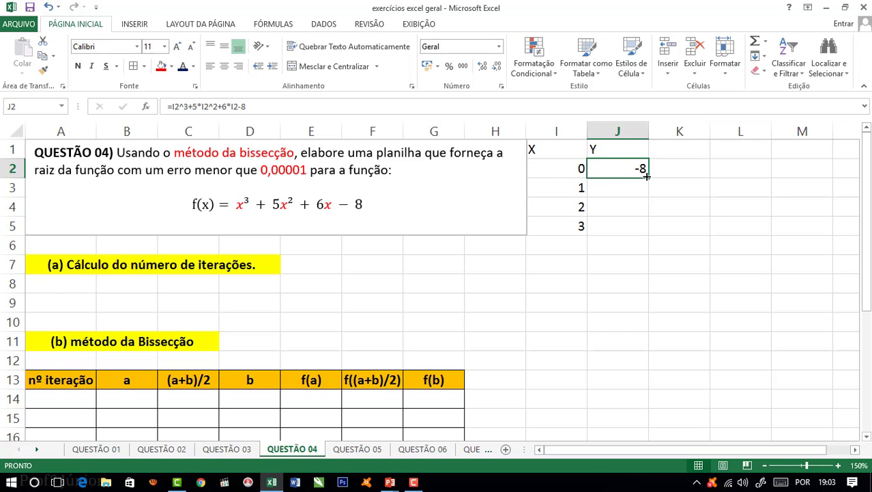
left_click_drag(646, 176, 646, 231)
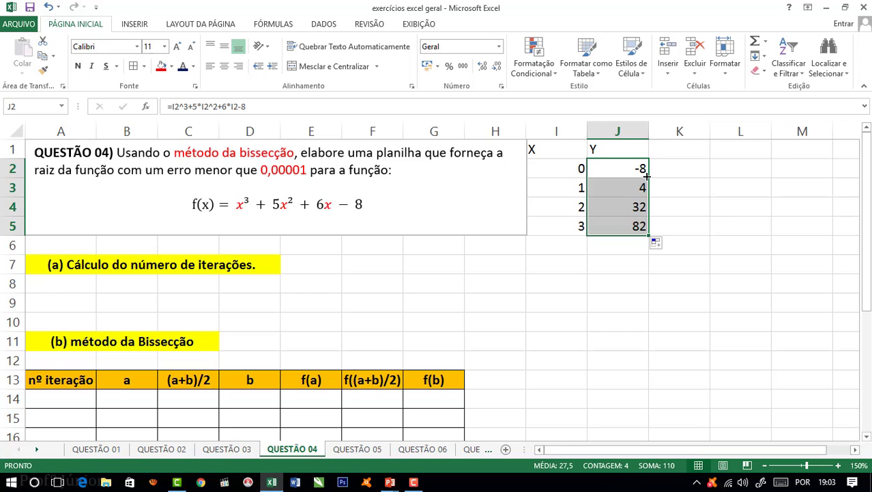
- Enter a minus sign as text in K2 to mark the sign of the first Y value
left_click(668, 229)
key("Up")
key("Up")
key("Up")
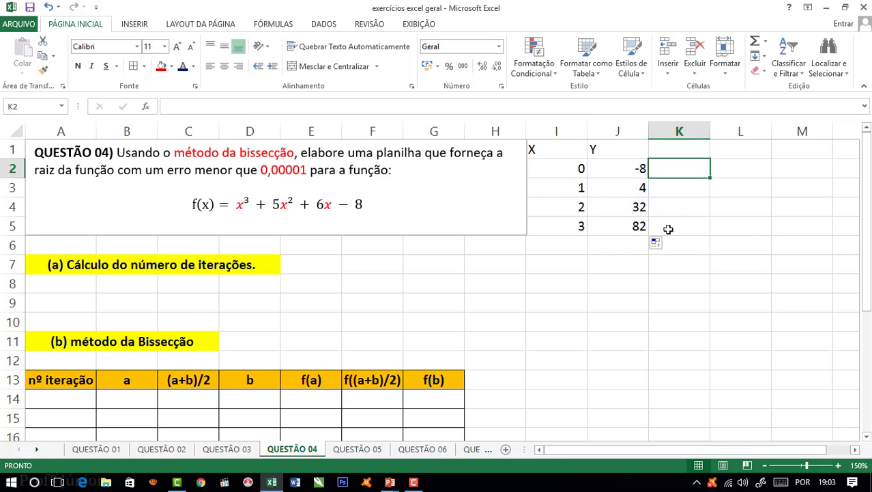
key("Left")
key("Left")
key("Right")
key("Right")
type("=")
key("Down")
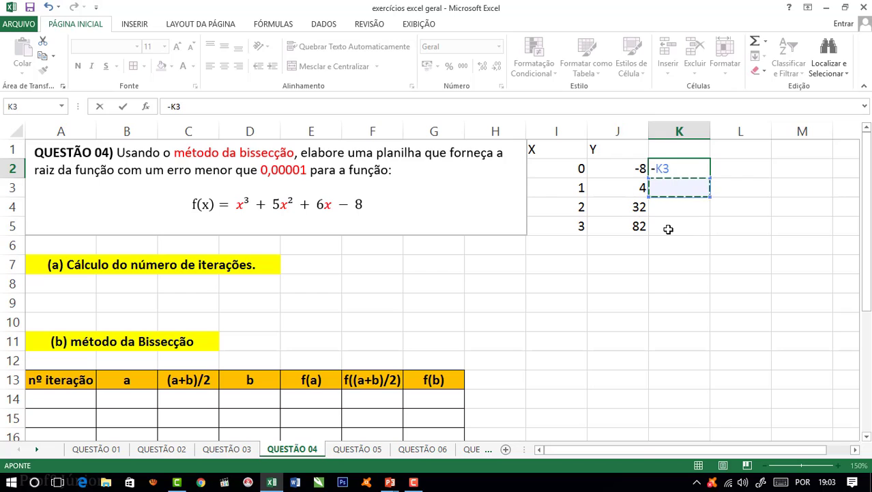
key("Escape")
type("-")
key("Return")
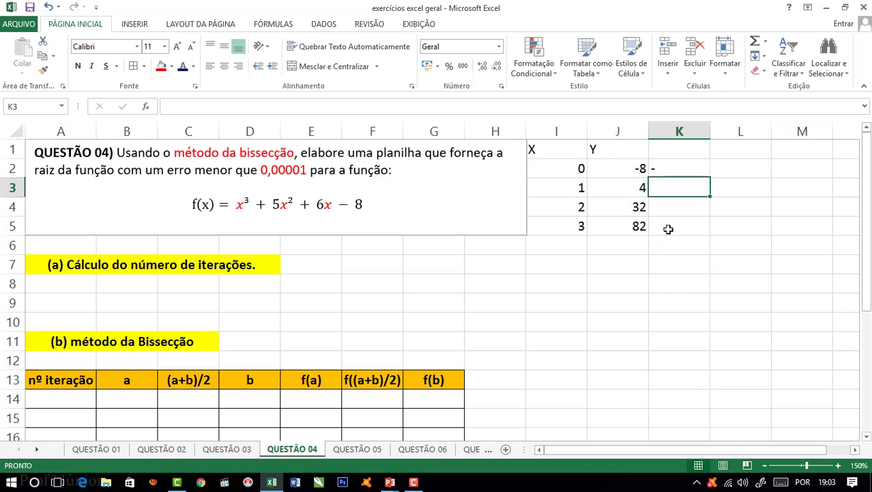
key("Left")
key("Left")
key("Up")
key("Up")
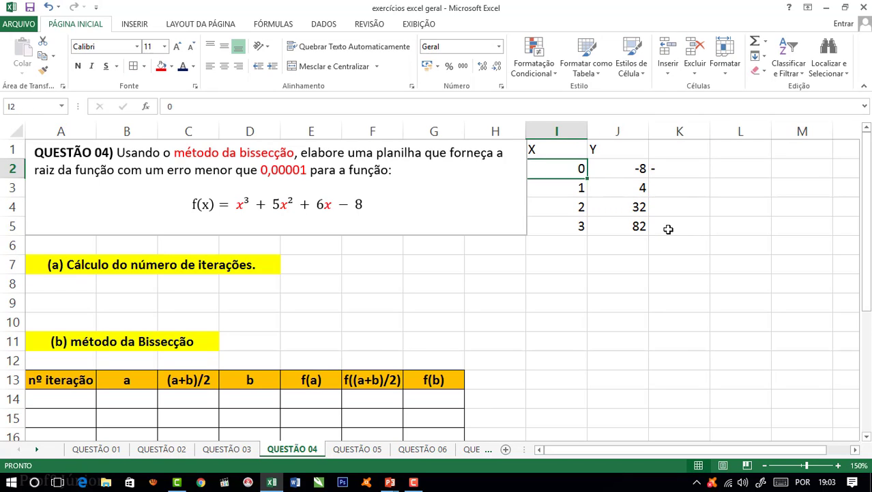
key("Down")
key("Down")
key("Right")
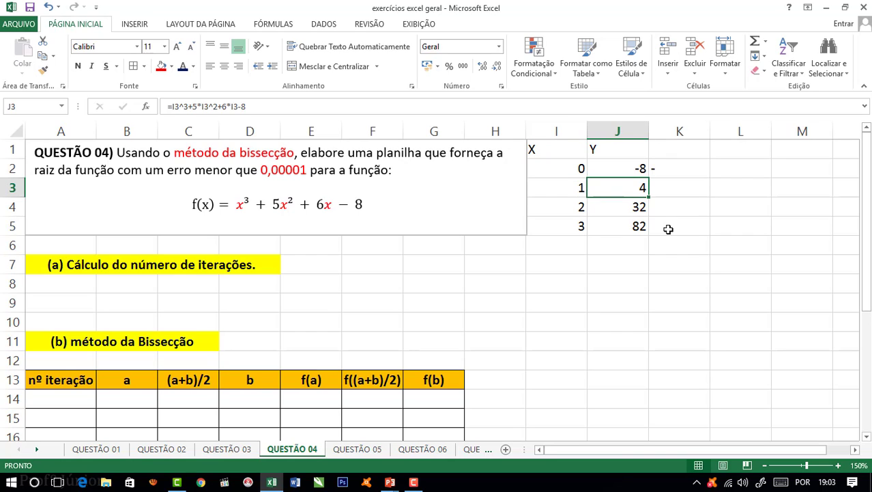
key("Right")
type("+")
key("Left")
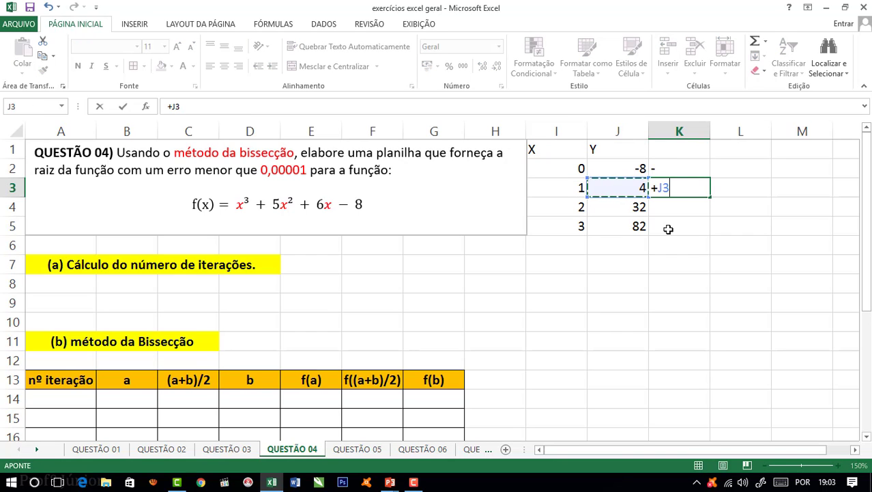
key("Escape")
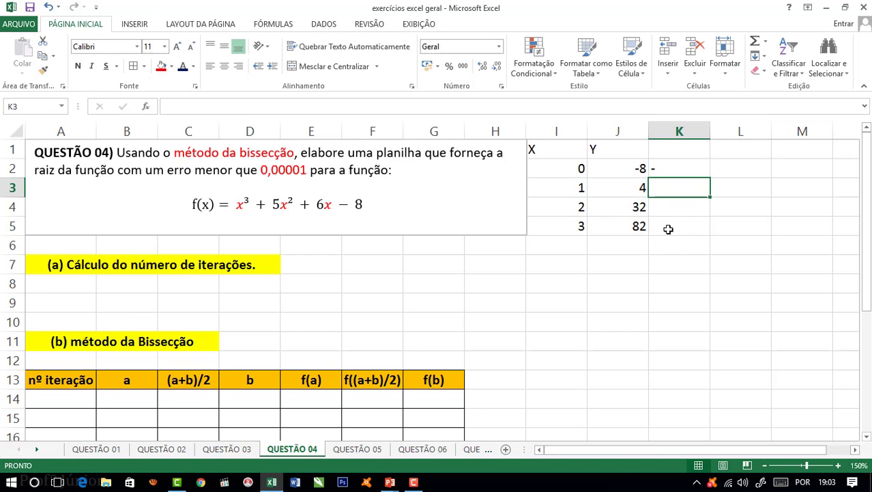
- Enter a plus sign in K3 to mark the sign of the second Y value
type("+")
- Fill the X values 0 and 1 in I2:I3 with yellow to highlight the interval containing the root
left_click_drag(560, 169, 577, 194)
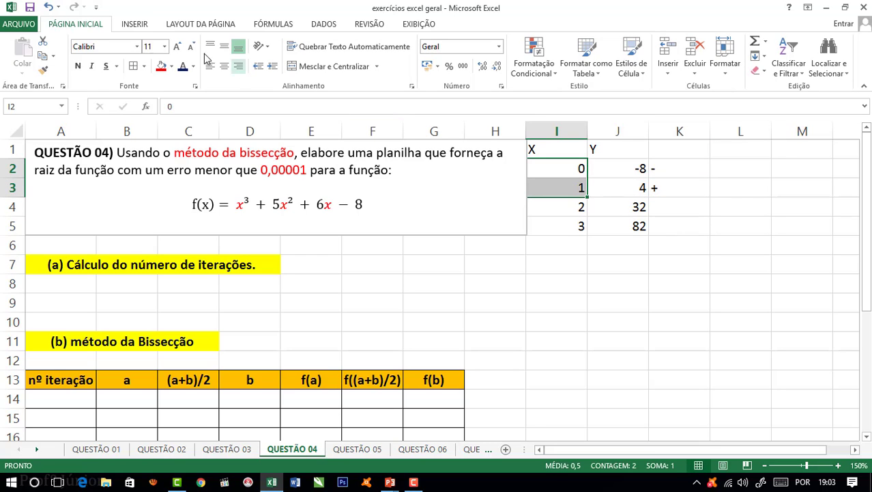
left_click(172, 66)
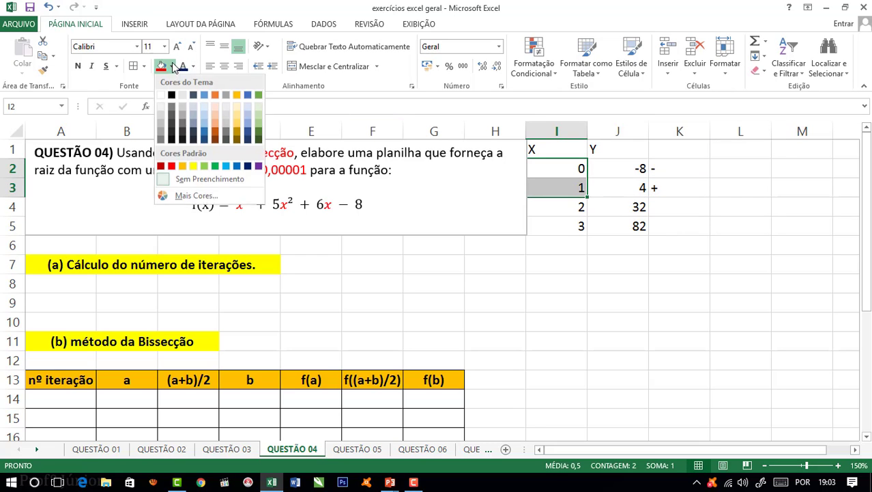
left_click(193, 166)
left_click(680, 282)
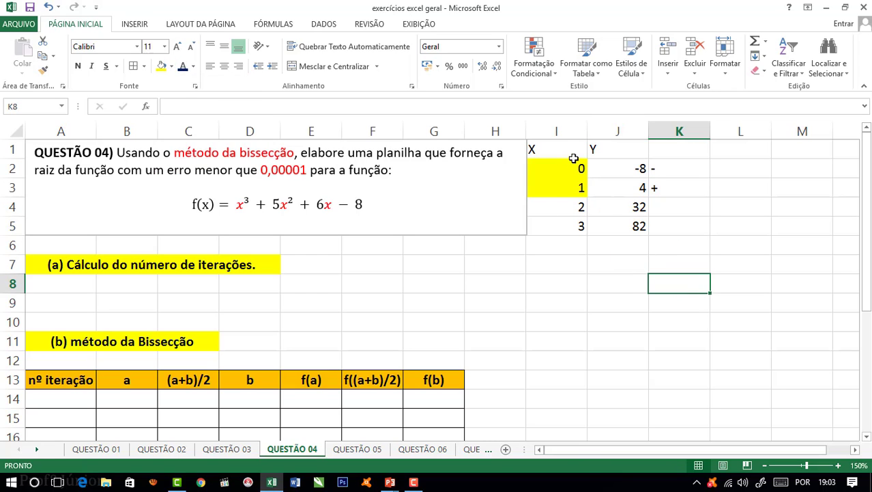
left_click_drag(575, 172, 572, 192)
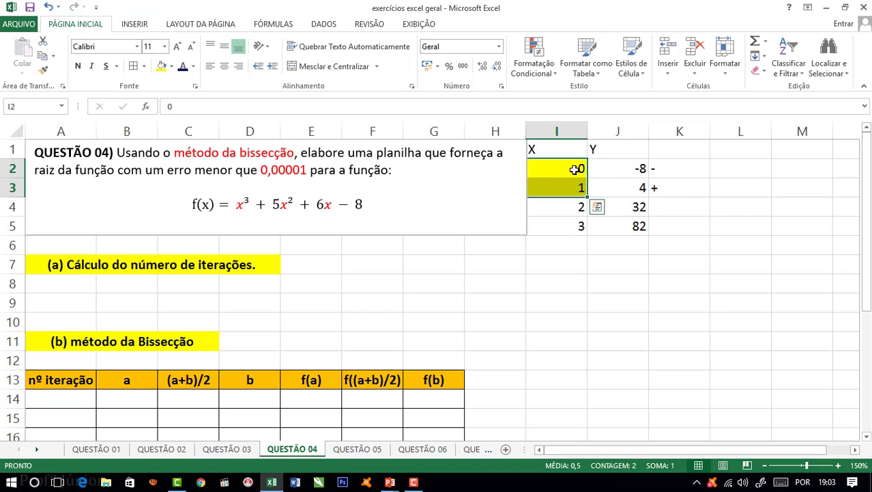
left_click(567, 262)
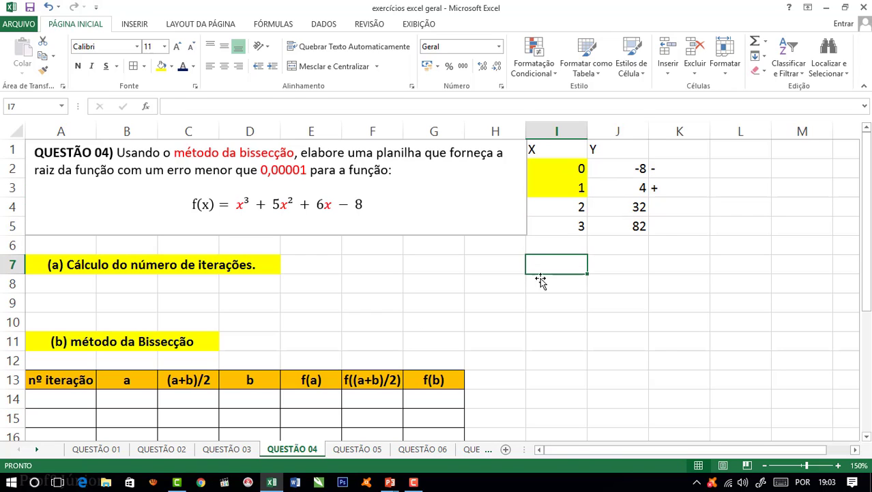
- Enter the starting interval in the first row of the bisection table, with 0 for a in B14 and 1 for b in D14
left_click(104, 394)
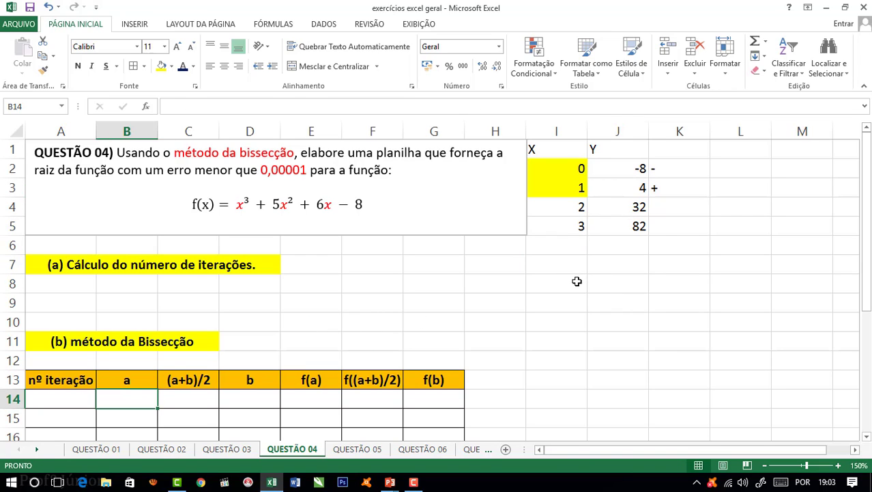
type("0")
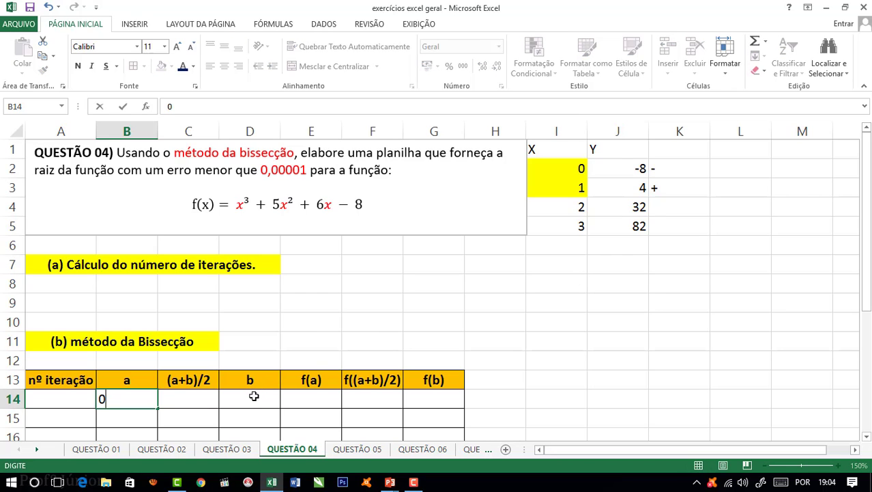
left_click(254, 397)
type("1")
key("Return")
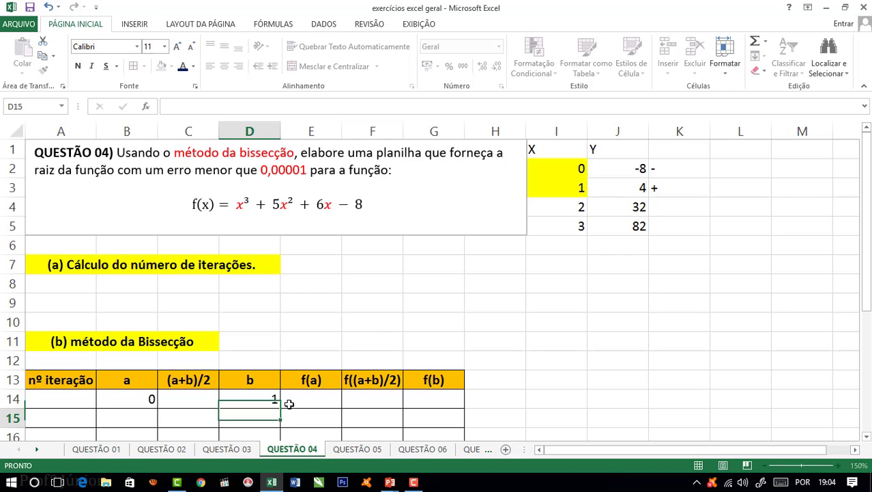
key("Up")
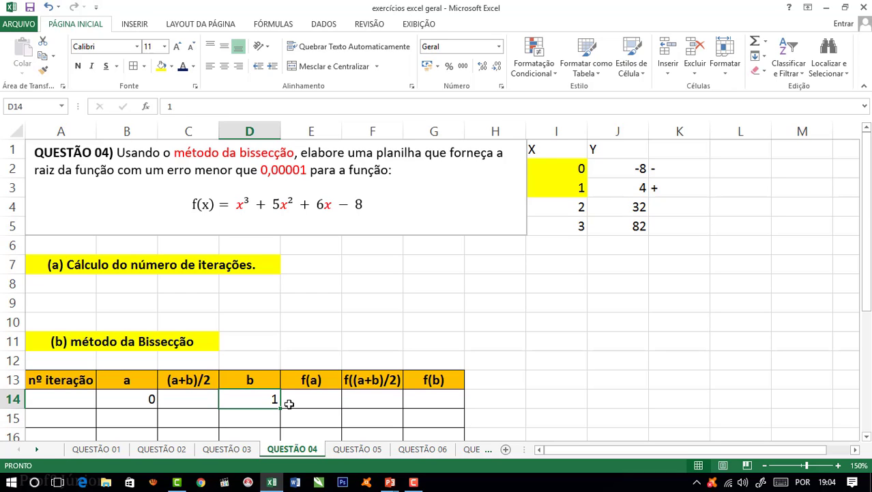
- Switch to the PowerPoint slide show, minimize the recorder window and set the ink pen colour to yellow
key("alt+Tab")
key("alt+Tab")
key("alt+Tab")
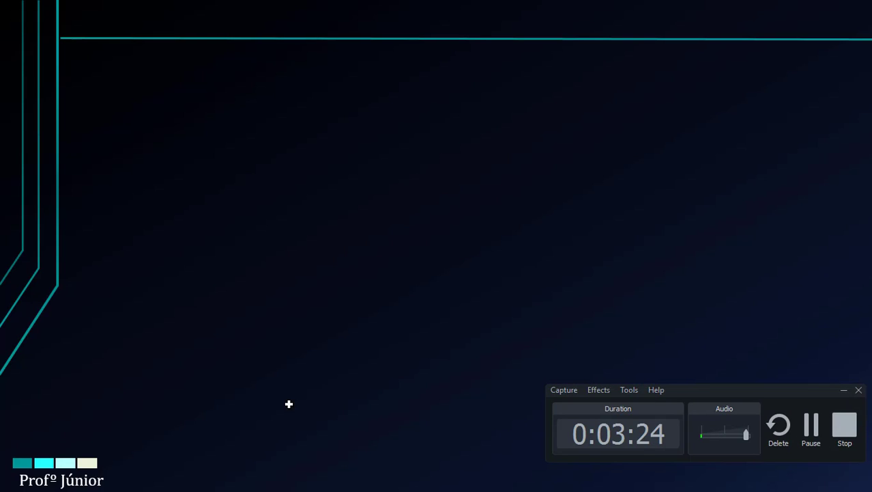
left_click(843, 392)
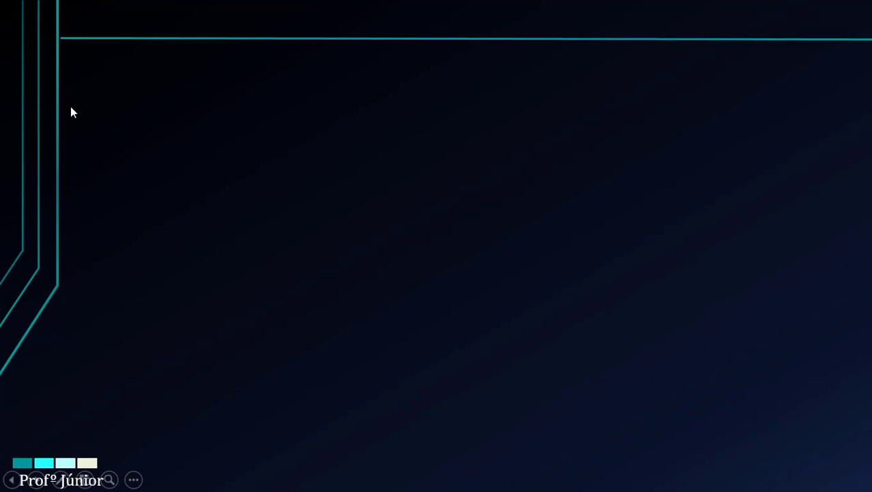
left_click(69, 480)
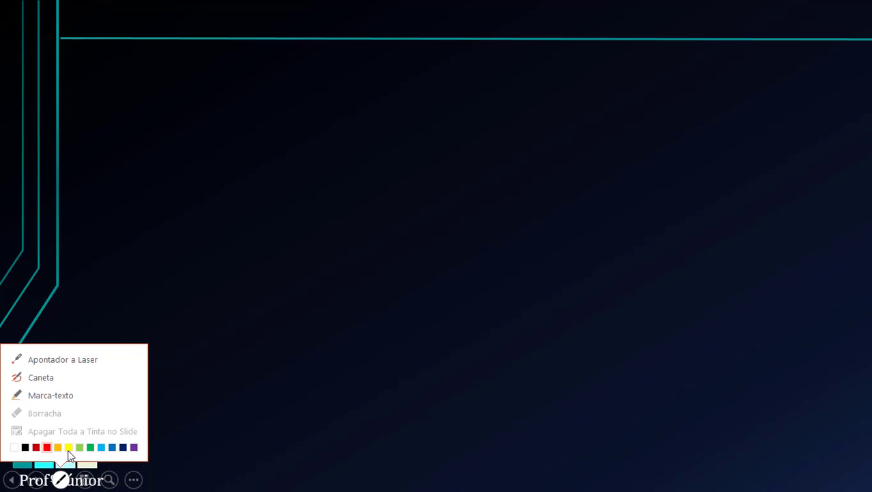
left_click(69, 447)
- Draw a horizontal interval segment with end ticks near the slide's upper edge and label its ends 0 and 1
mouse_move(111, 64)
left_mouse_down()
mouse_move(108, 81)
mouse_move(206, 78)
left_mouse_up()
left_click_drag(206, 65, 207, 87)
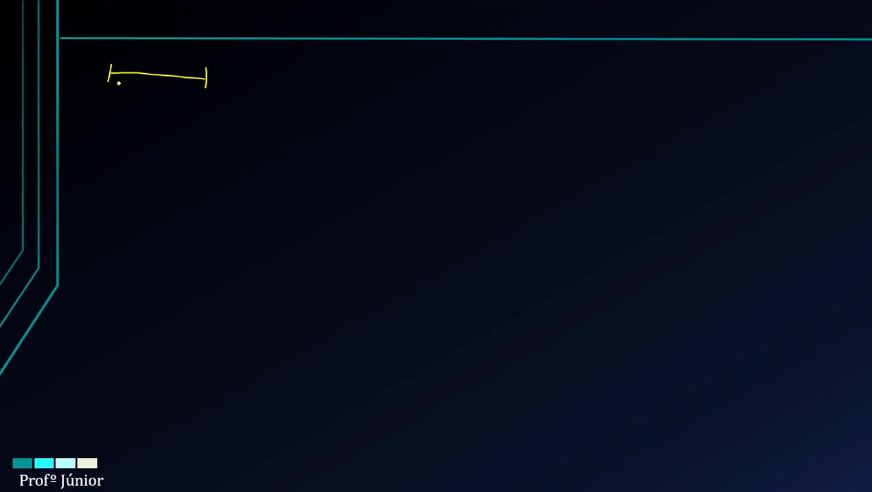
left_click_drag(107, 93, 108, 95)
left_click_drag(205, 101, 210, 109)
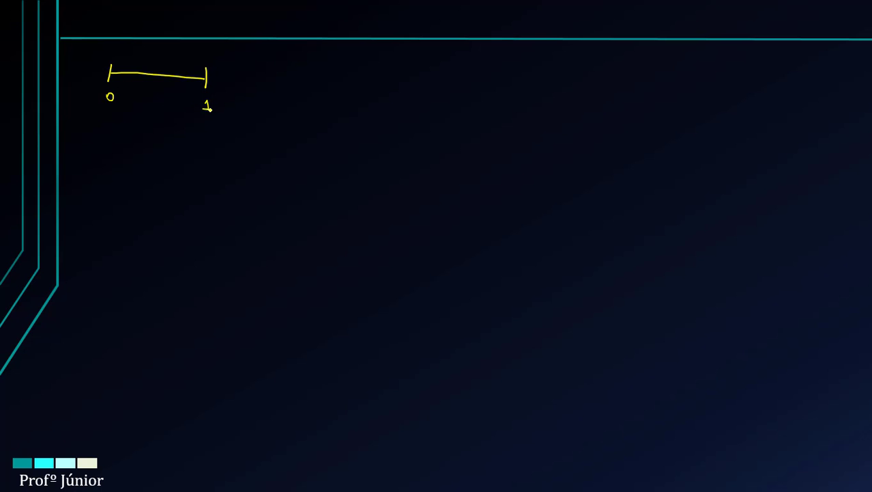